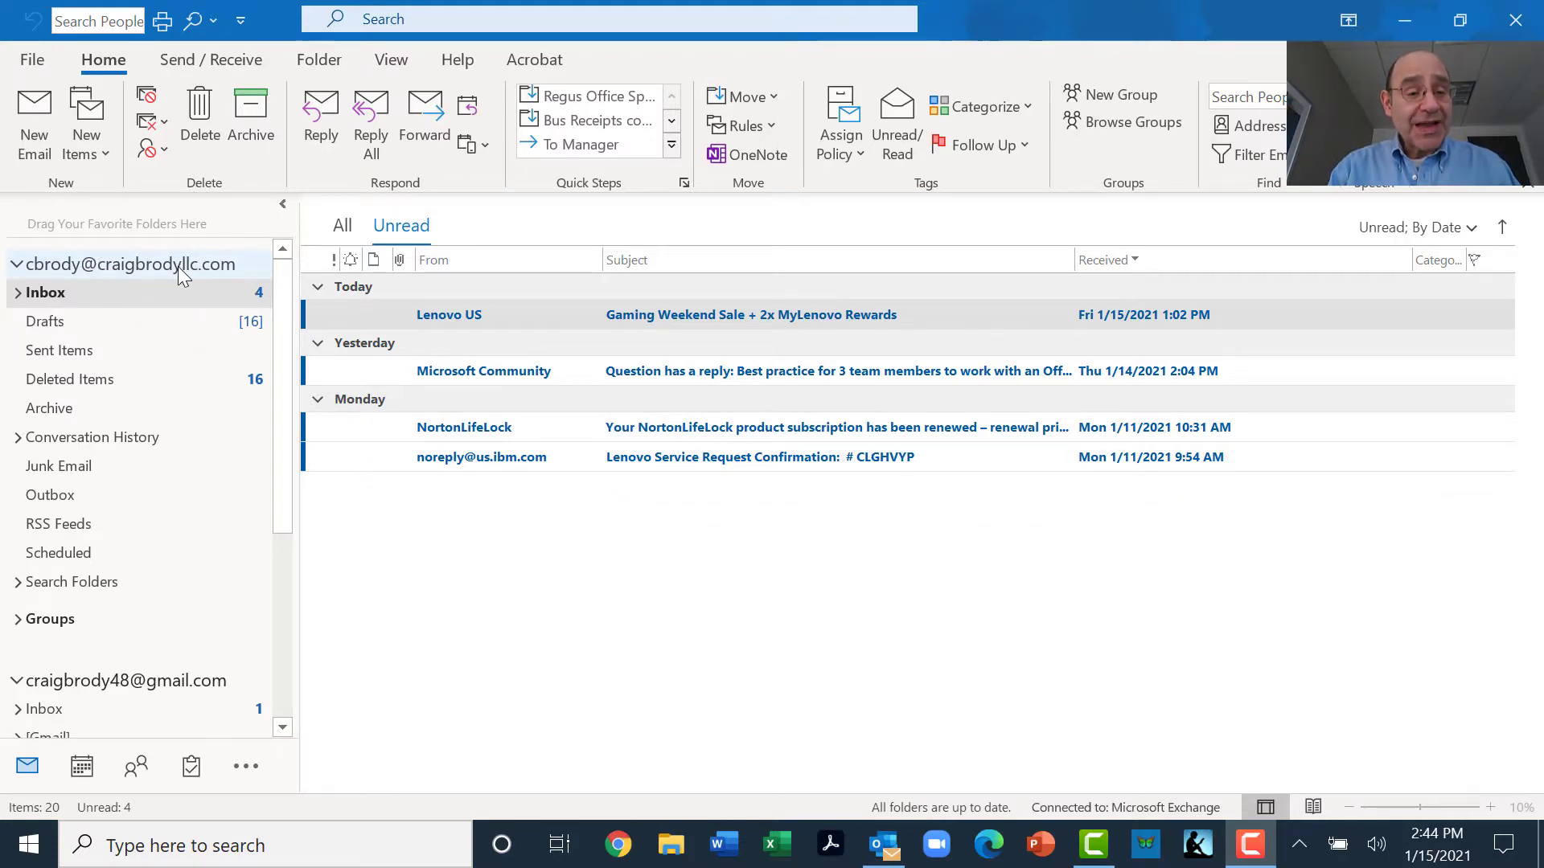
Review the account settings, then add the Exchange account's Inbox (4 unread) to Favorites.
{"action": "left_click", "coordinate": [184, 681]}
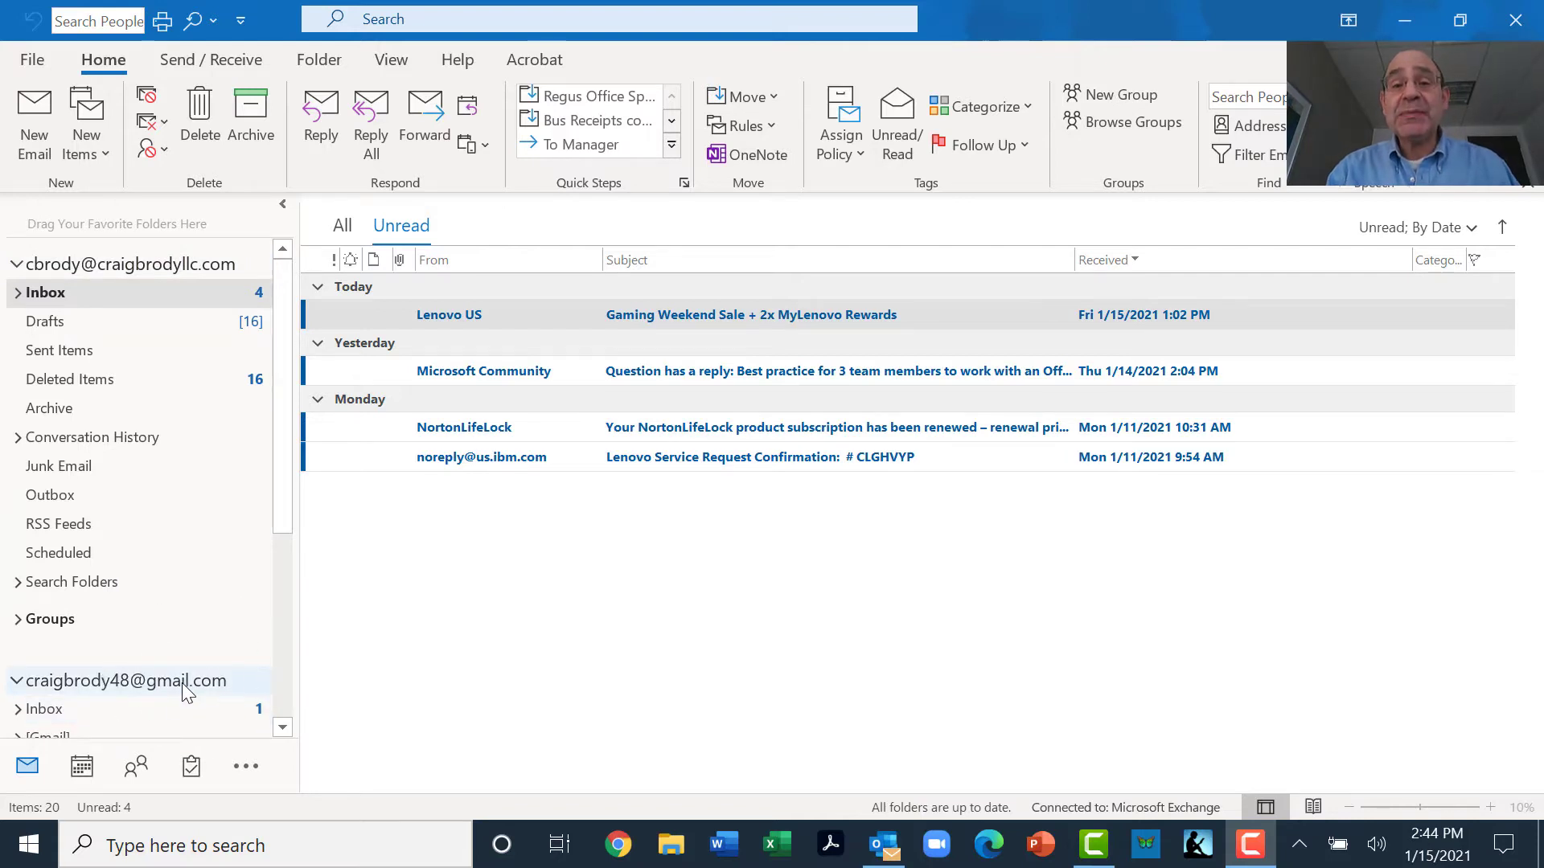
{"action": "left_click", "coordinate": [32, 59]}
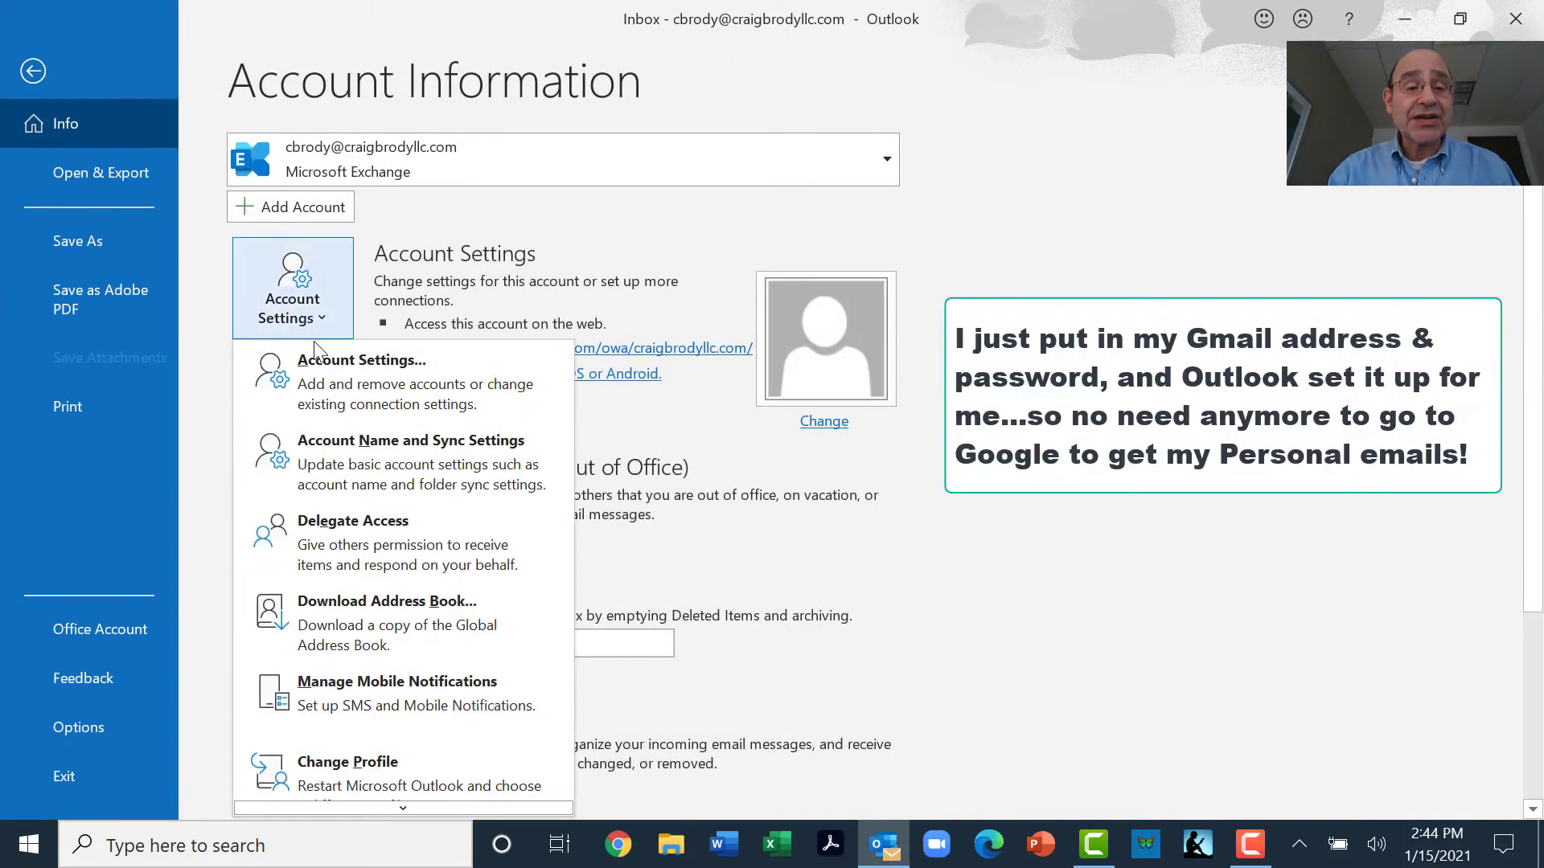
{"action": "left_click", "coordinate": [292, 287]}
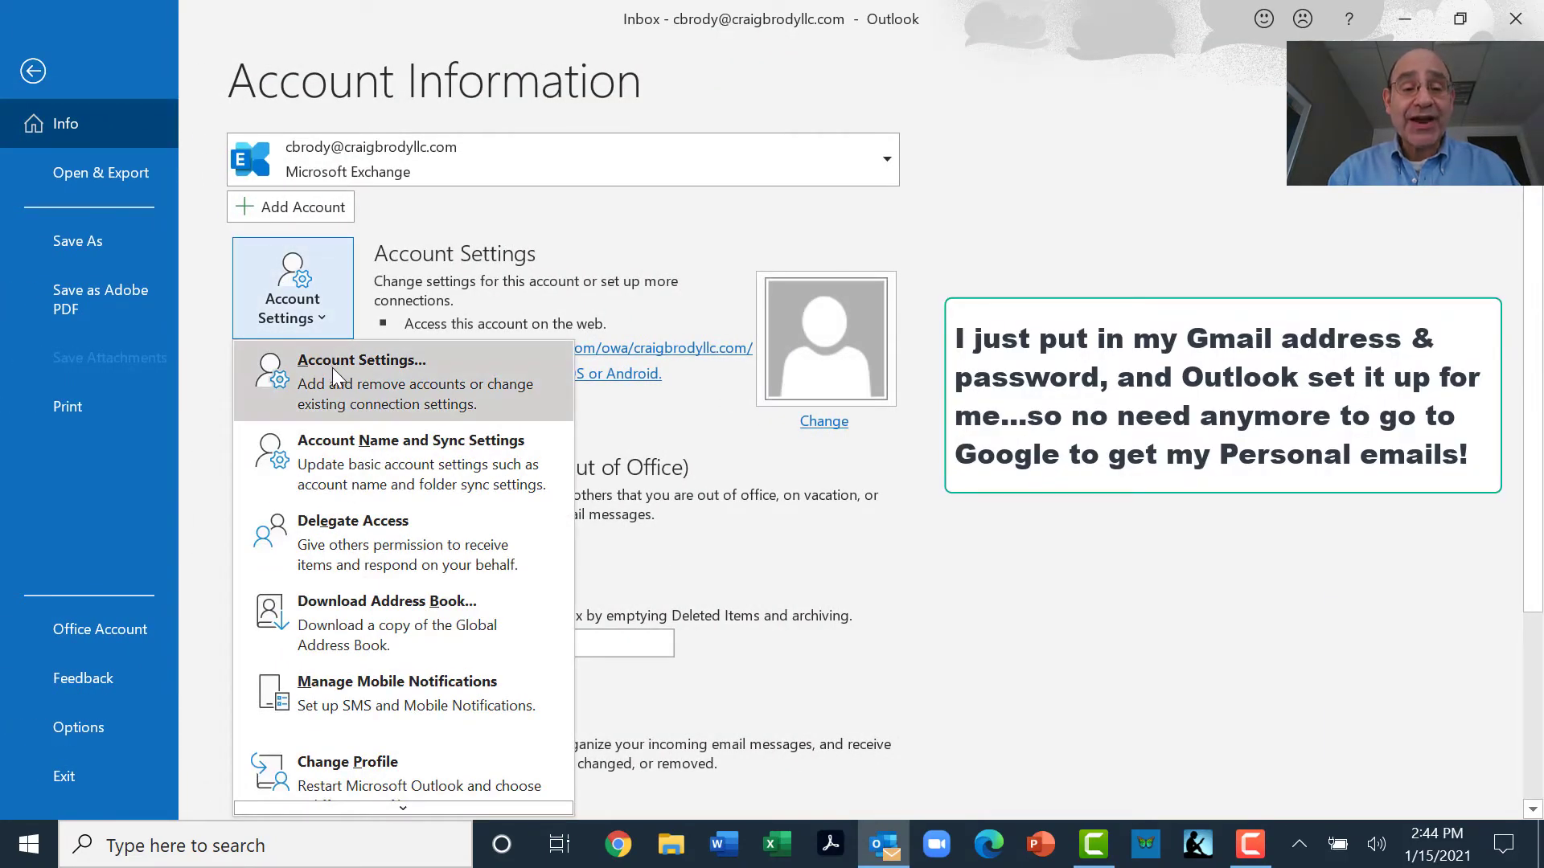
{"action": "left_click", "coordinate": [332, 369]}
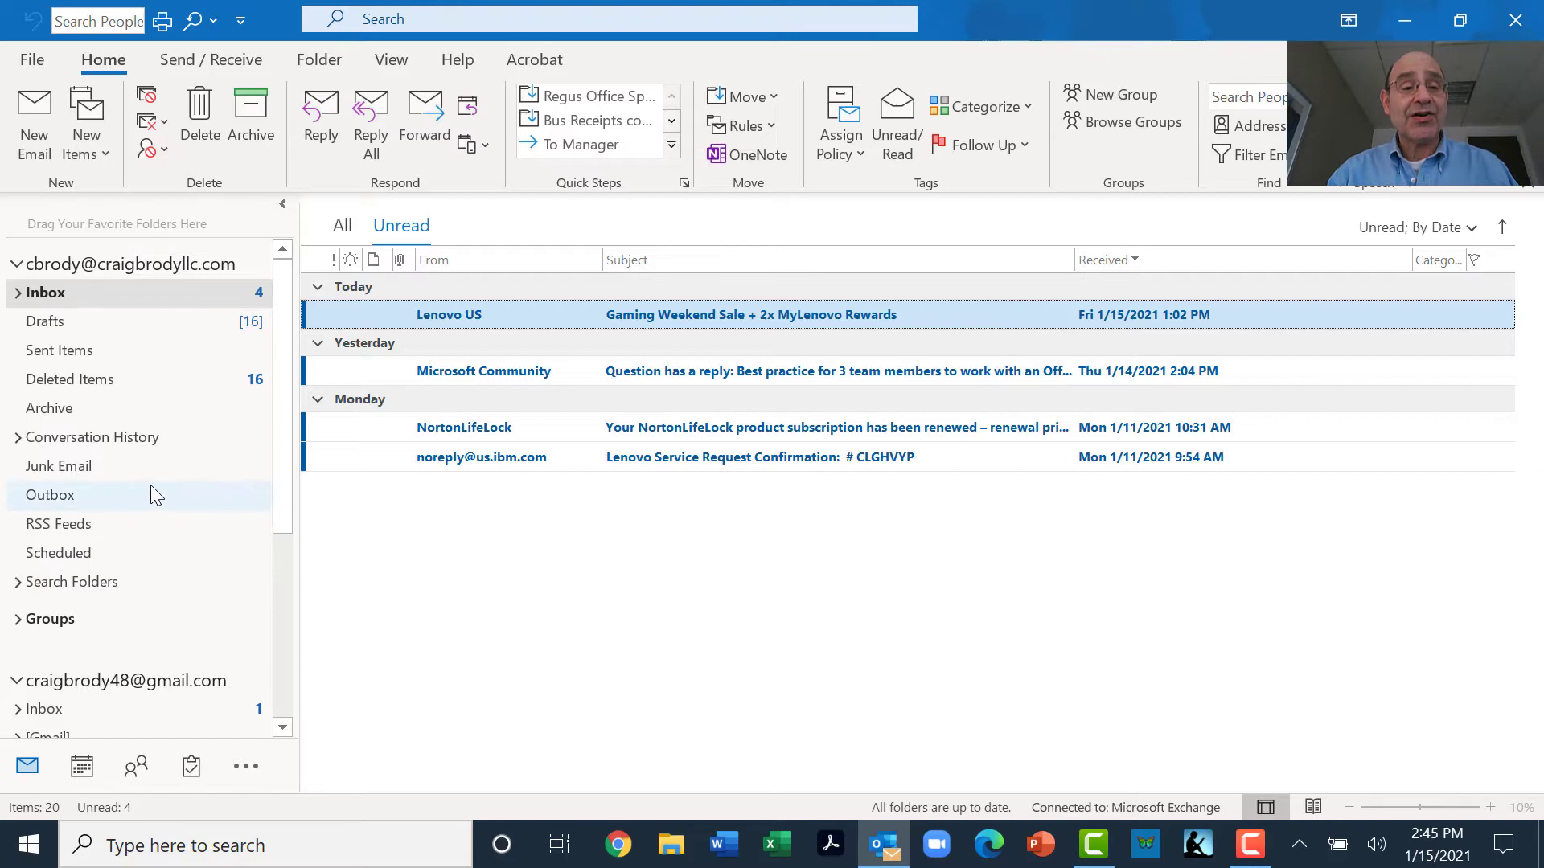
{"action": "right_click", "coordinate": [71, 303]}
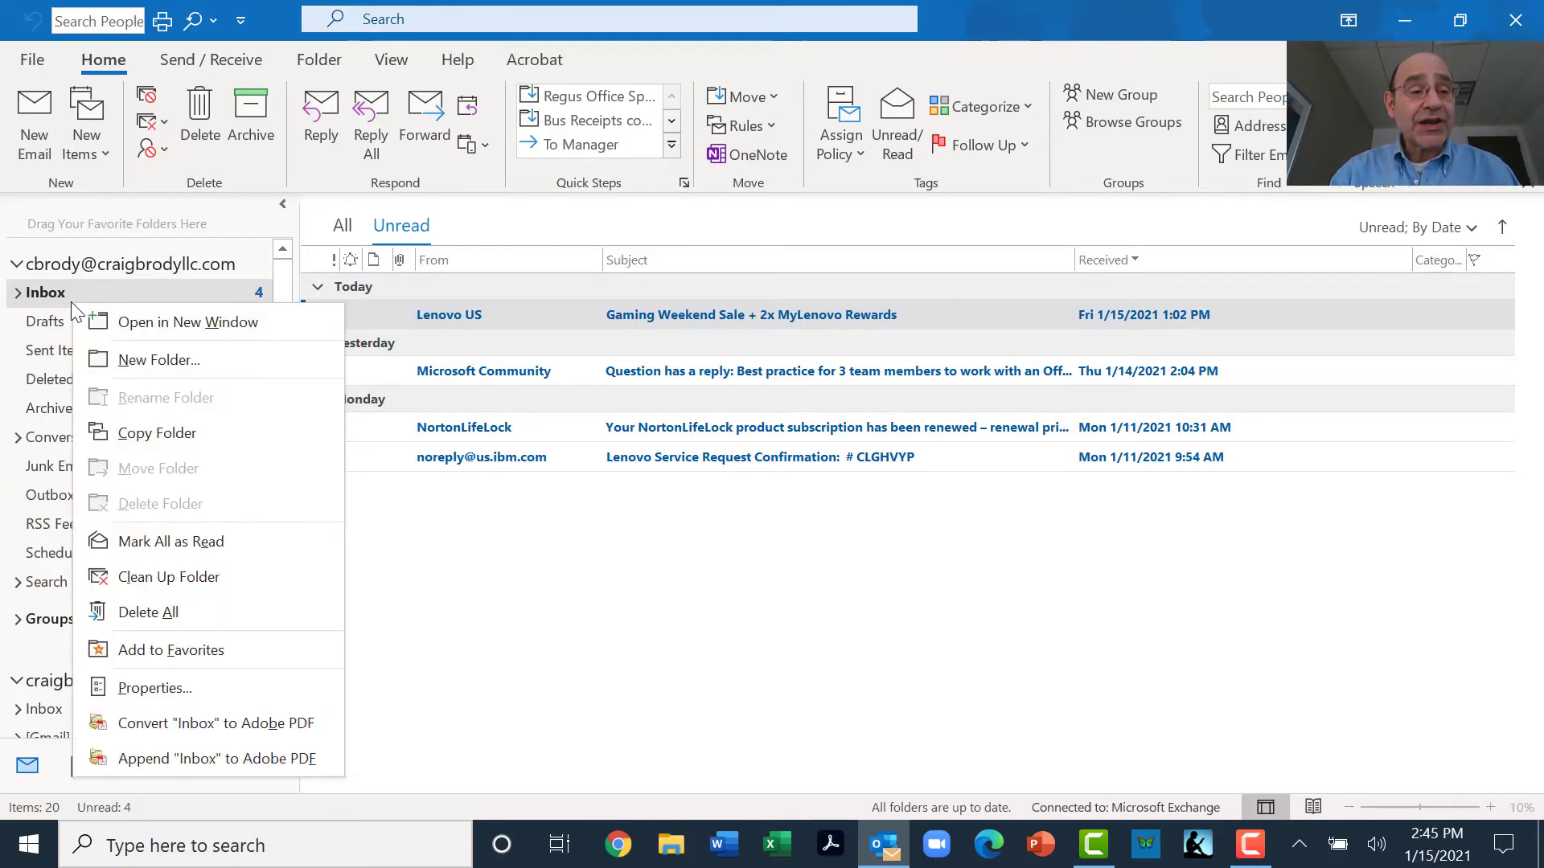
{"action": "left_click", "coordinate": [205, 653]}
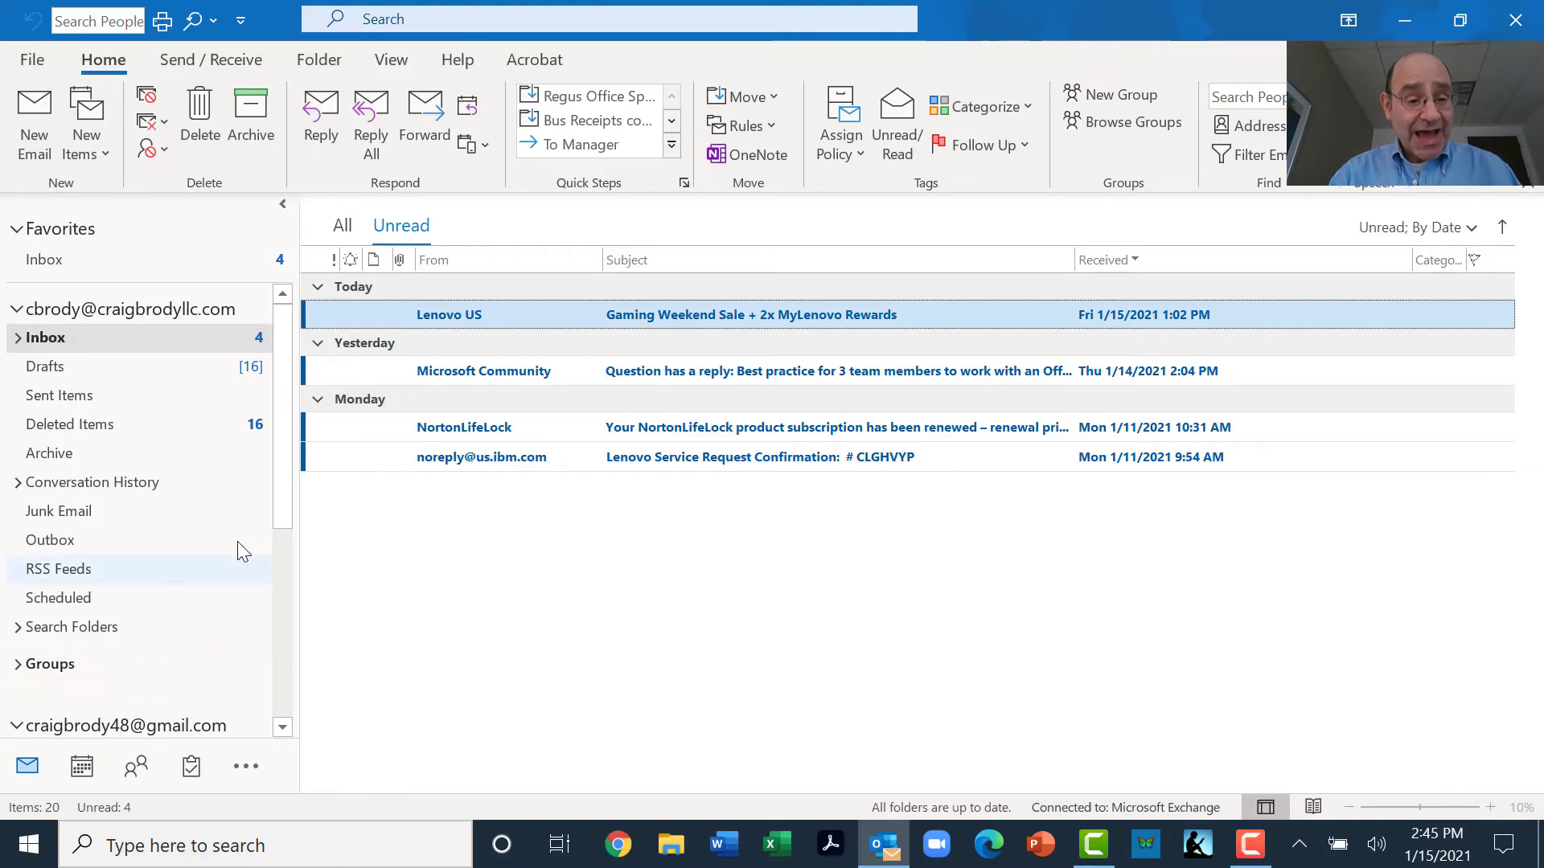
{"action": "scroll", "coordinate": [278, 450], "scroll_direction": "down", "scroll_amount": 2}
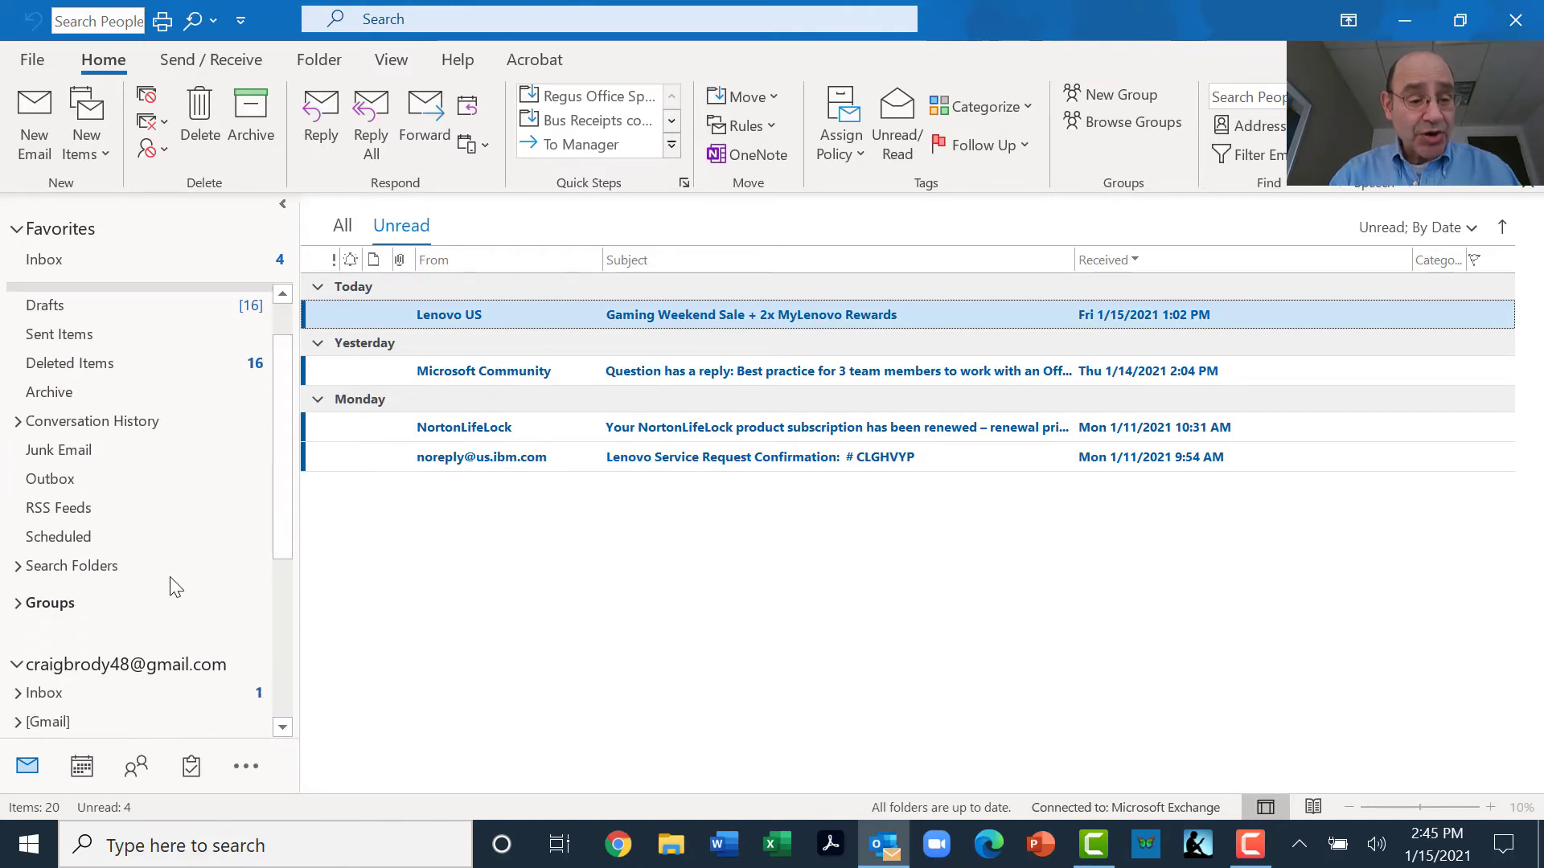
Add the Gmail account's Inbox (1 unread) to Favorites, below the business Inbox.
{"action": "right_click", "coordinate": [53, 691]}
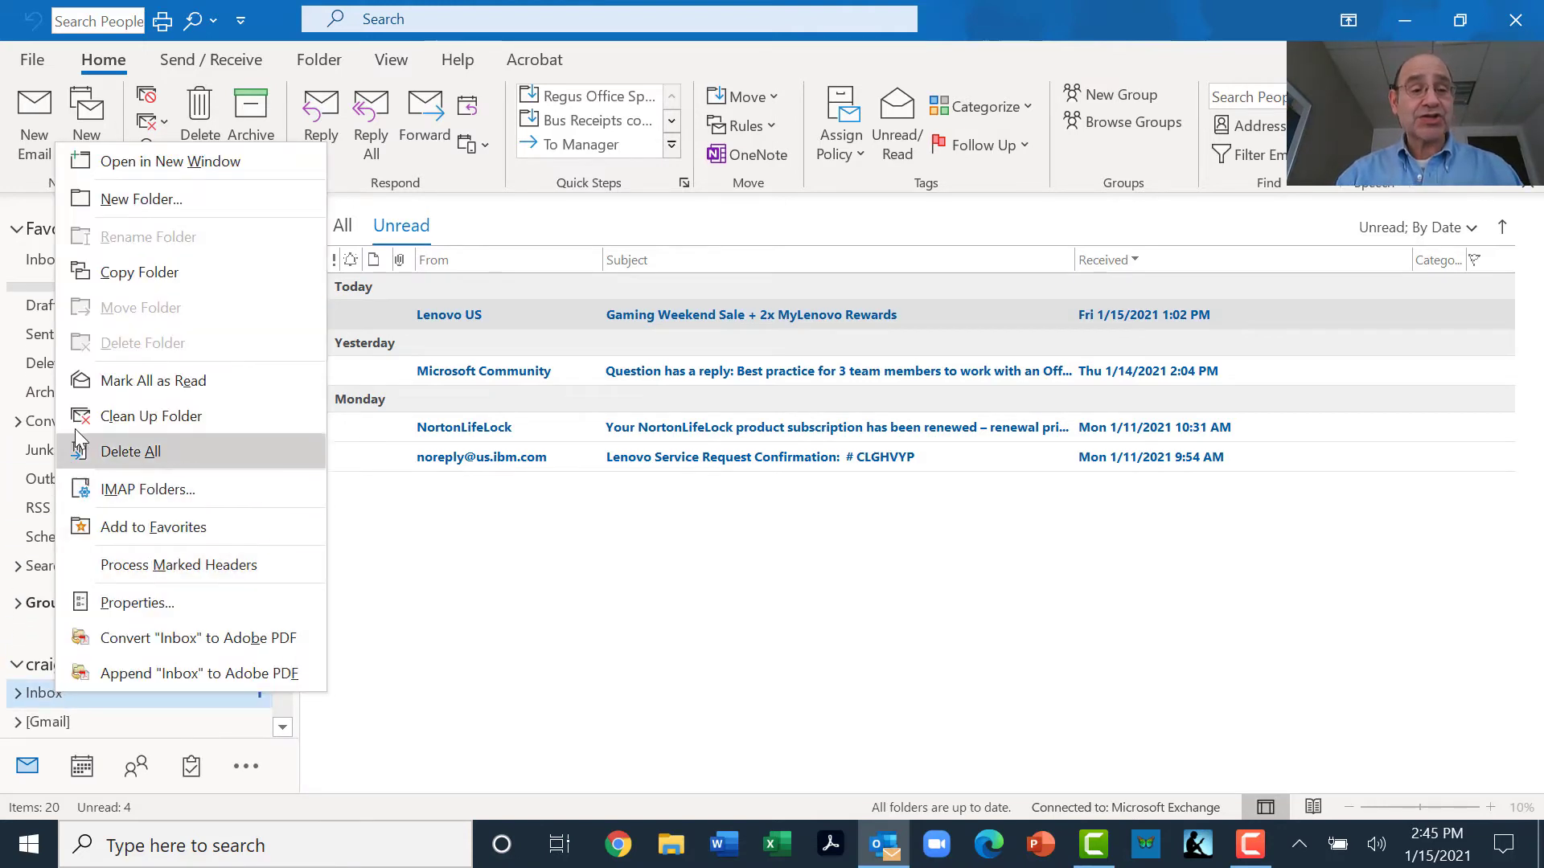
{"action": "left_click", "coordinate": [152, 527]}
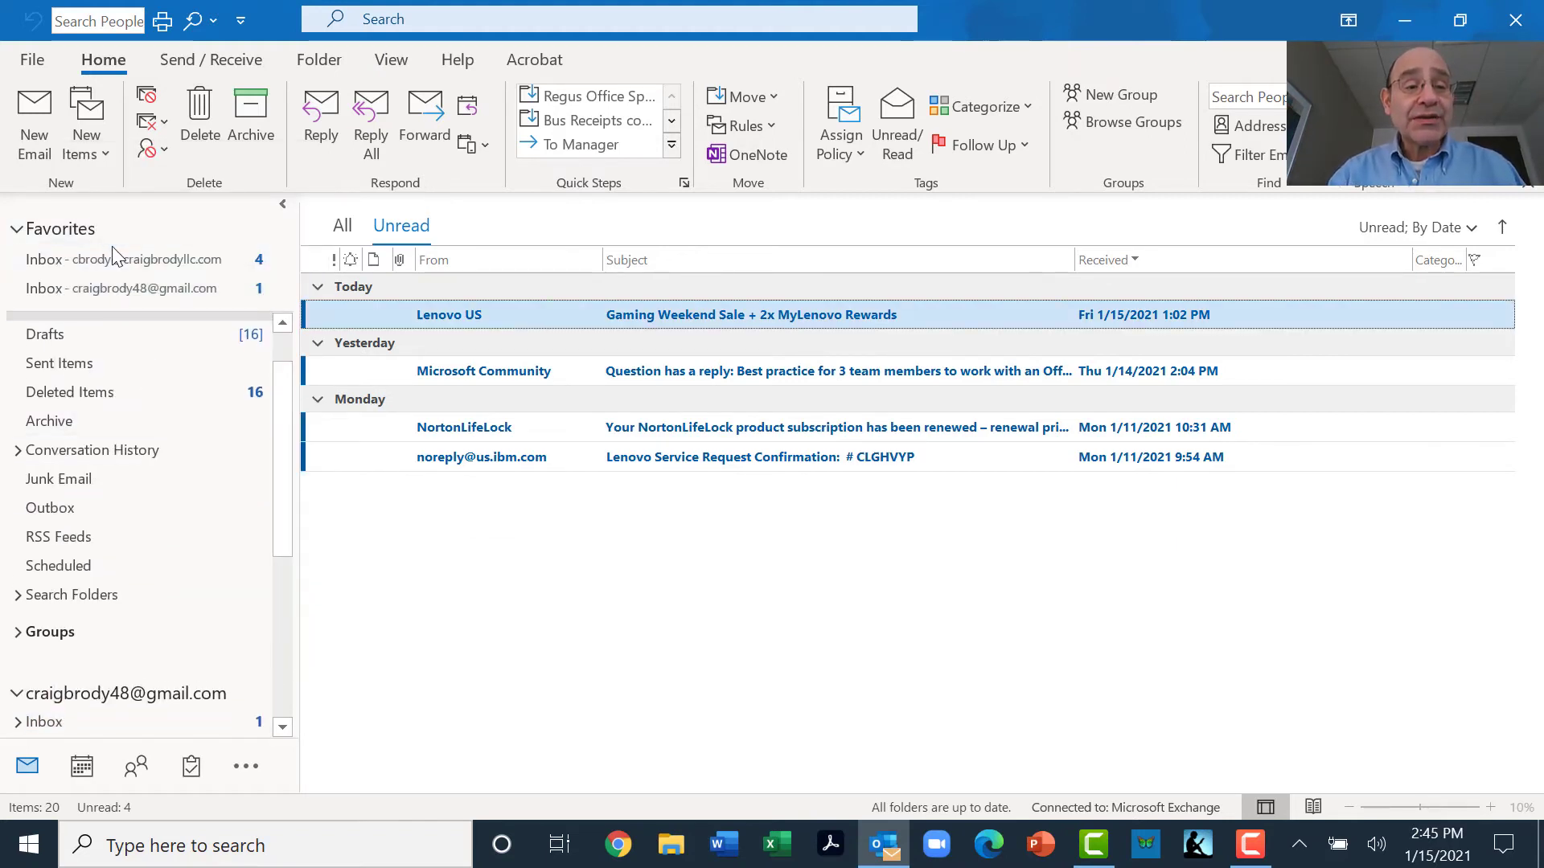